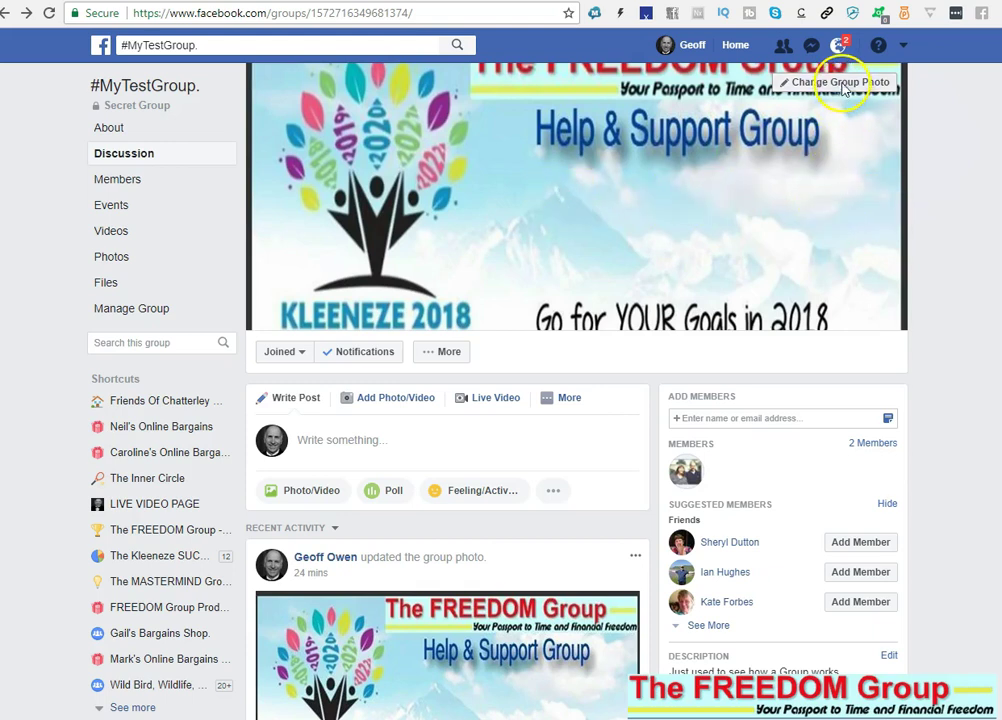
# Step: View the Kleeneze 2018 cover photo full size, close the viewer, and switch to Fotor
pyautogui.click(842, 86)
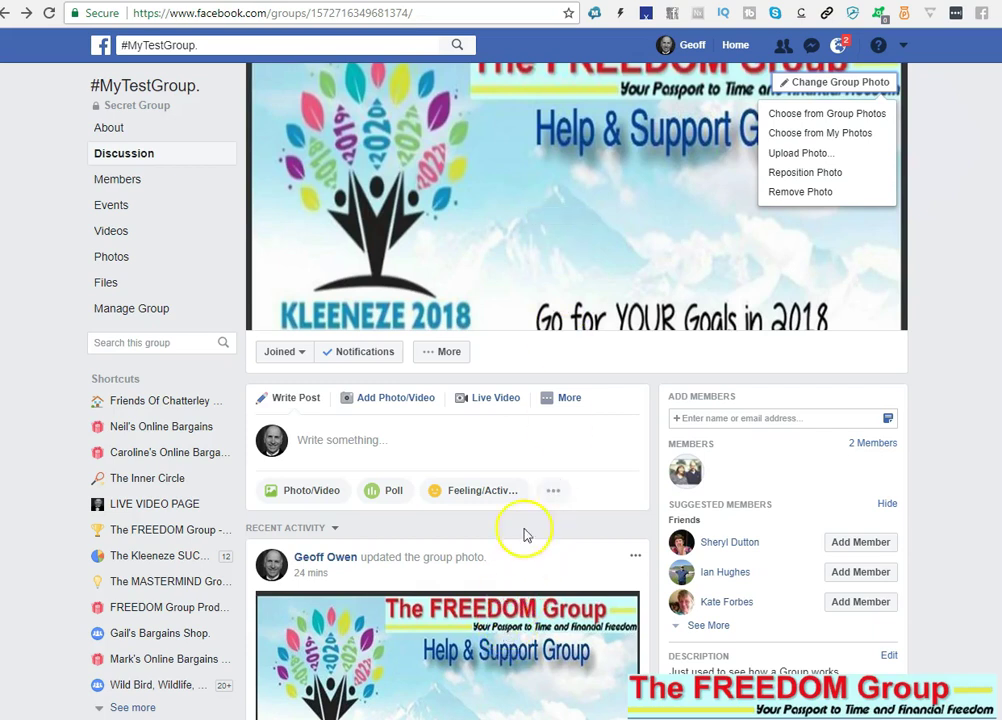
pyautogui.click(589, 247)
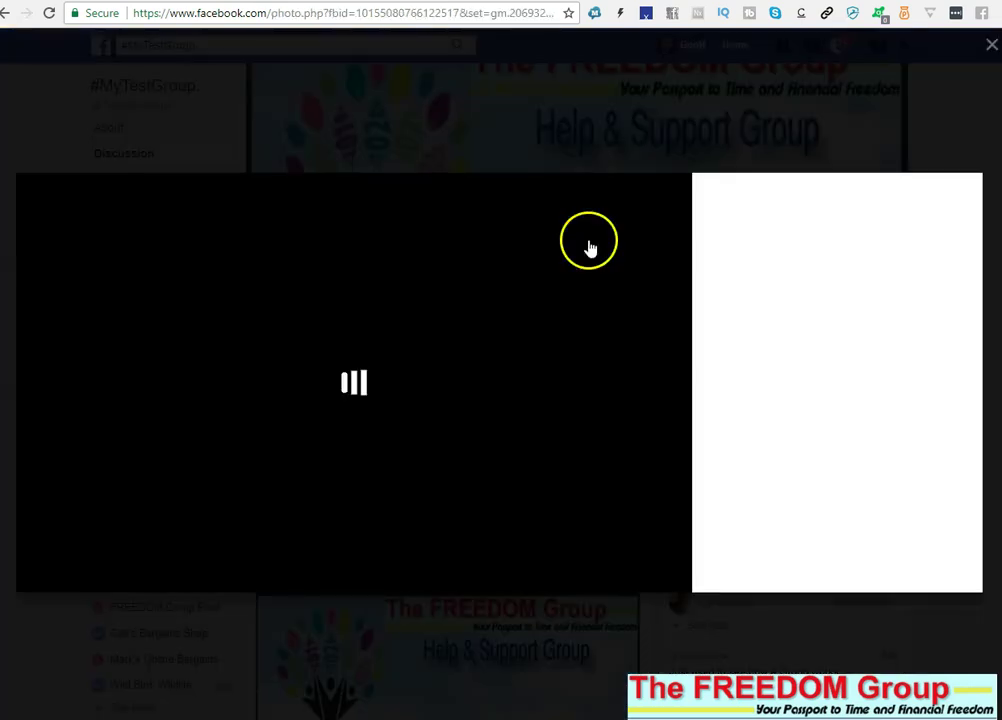
pyautogui.rightClick(443, 388)
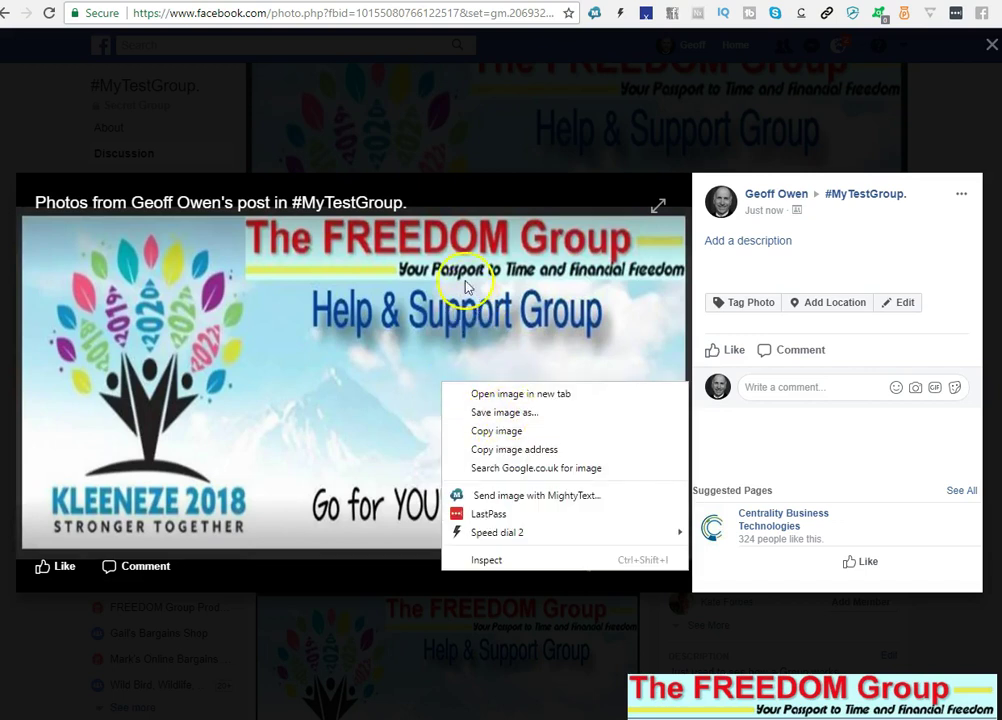
pyautogui.click(990, 44)
pyautogui.click(990, 44)
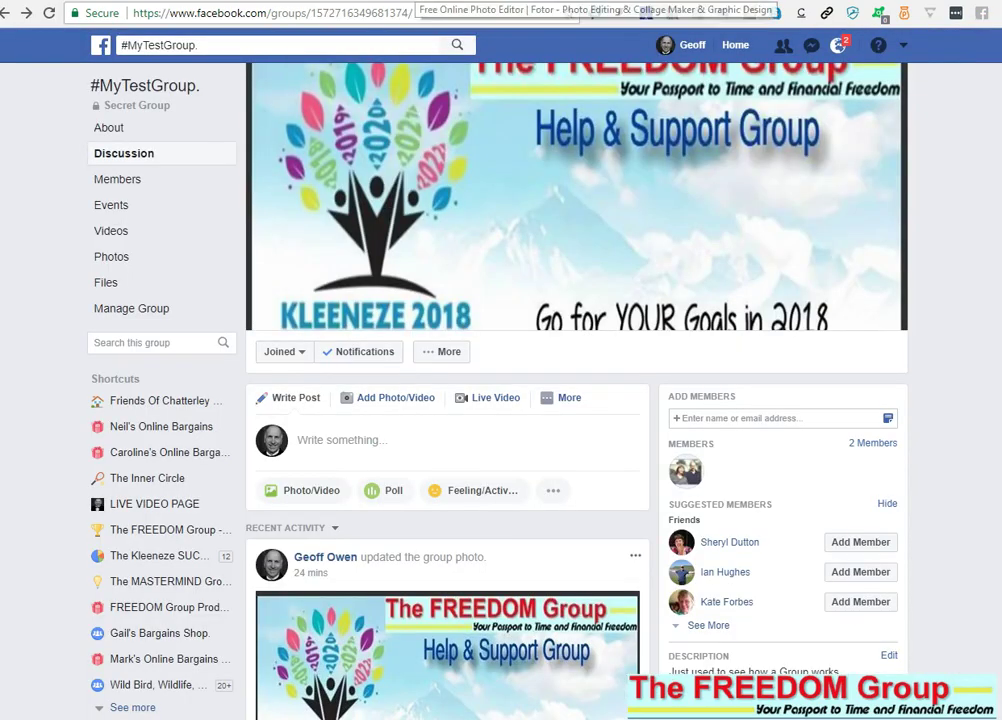
pyautogui.click(330, 1)
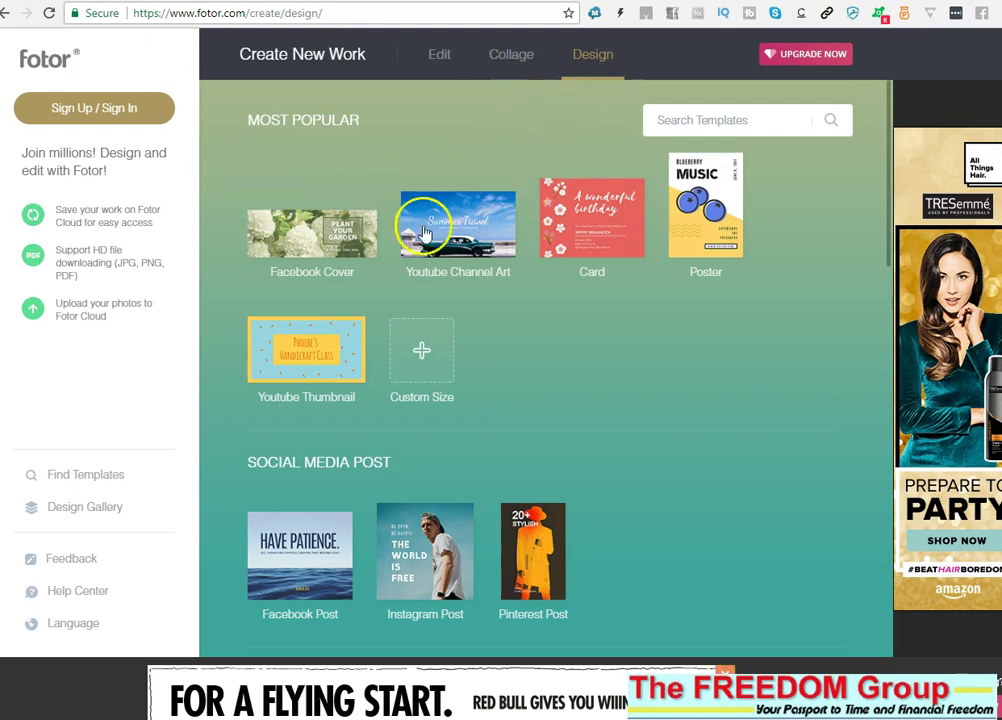
# Step: Create a blank 851 × 315 px Facebook Cover design and dismiss the new-feature popup
pyautogui.click(335, 243)
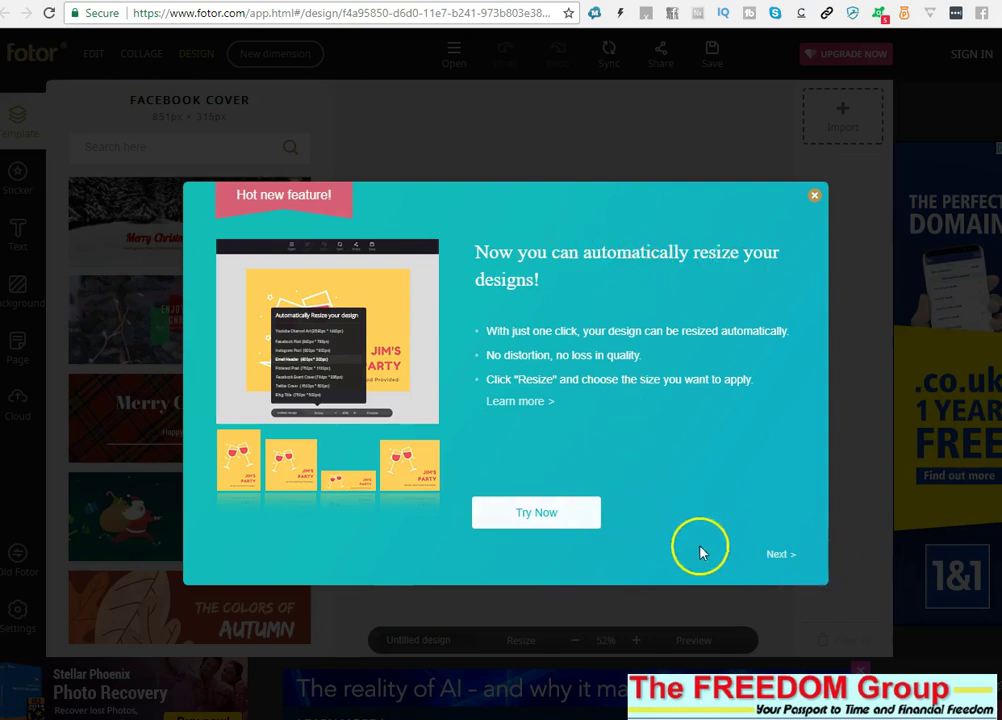
pyautogui.click(814, 196)
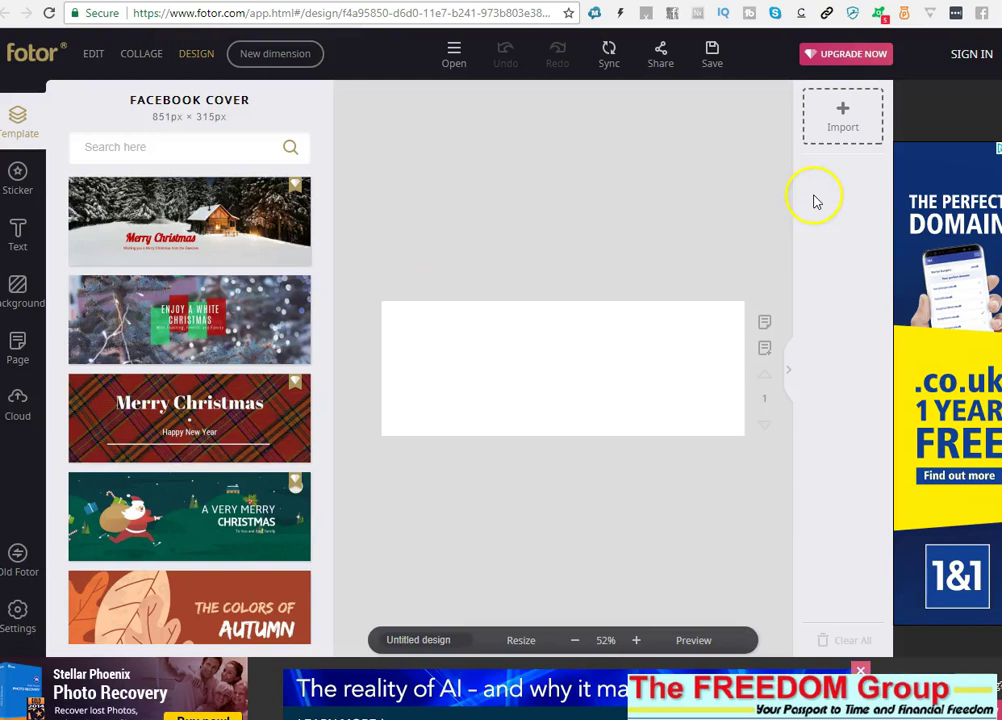
# Step: Sign in with Facebook and upload the 'New size' banner to Fotor's cloud images
pyautogui.click(20, 405)
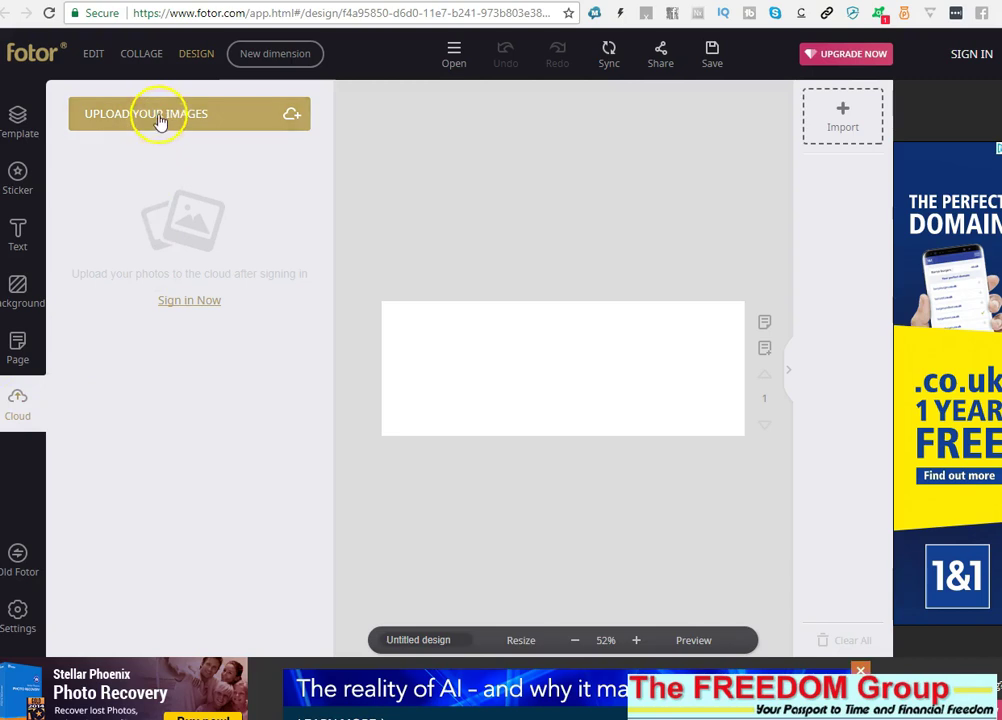
pyautogui.click(157, 116)
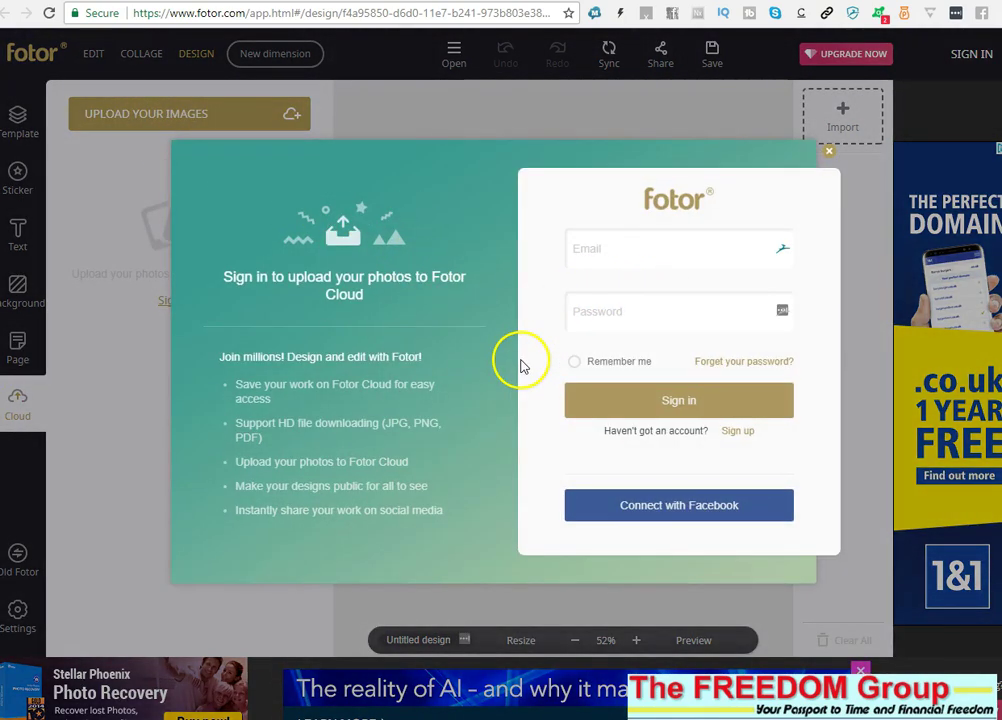
pyautogui.click(669, 510)
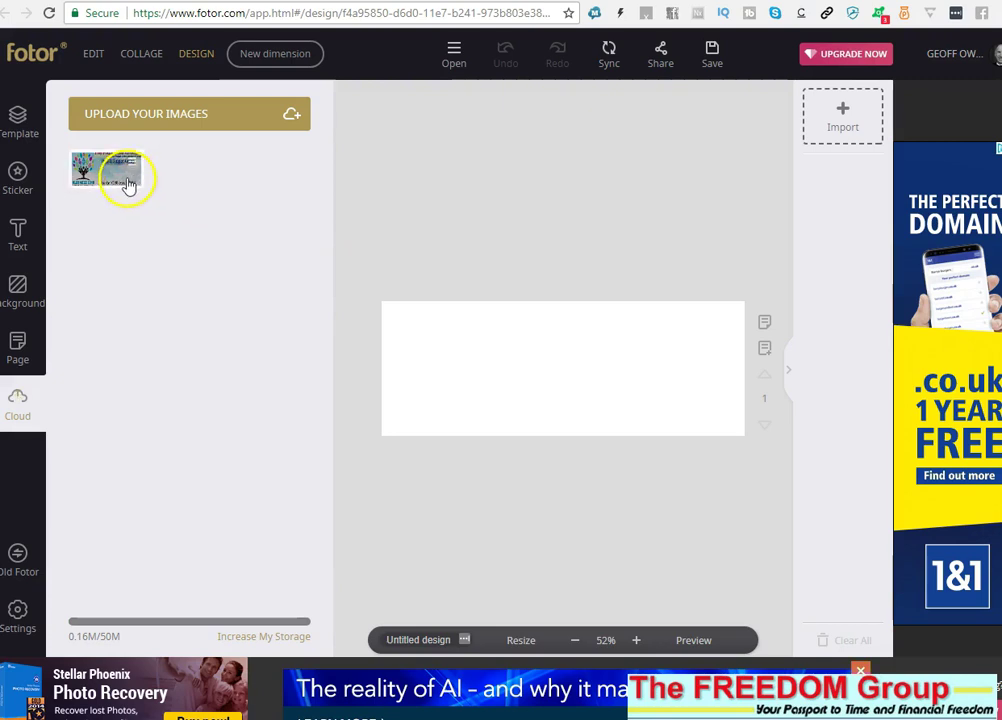
pyautogui.click(156, 118)
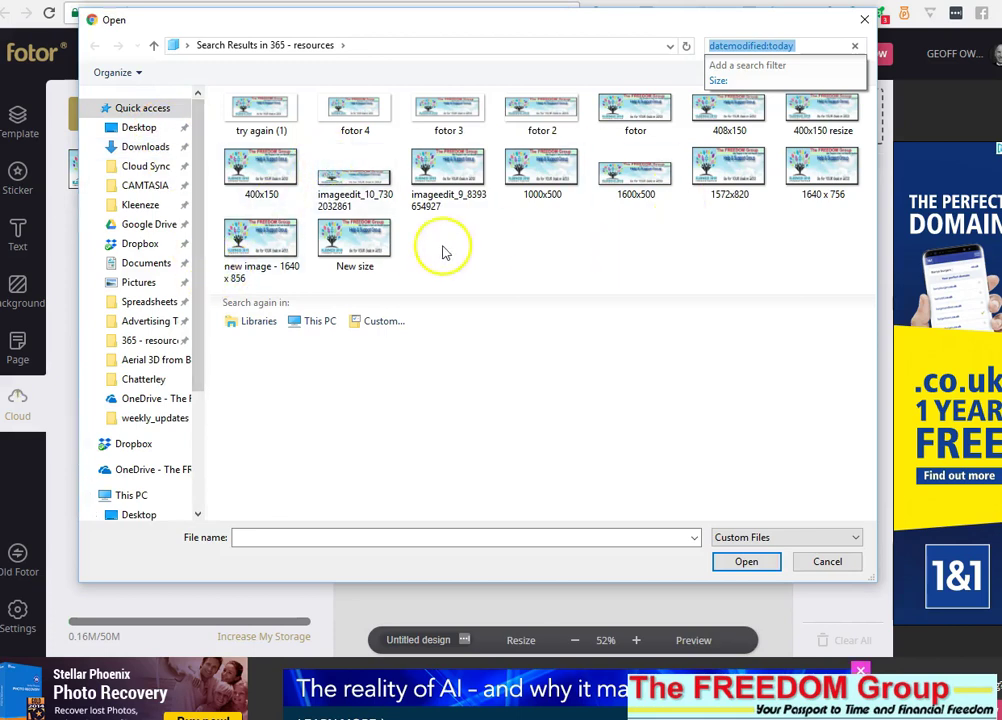
pyautogui.doubleClick(353, 255)
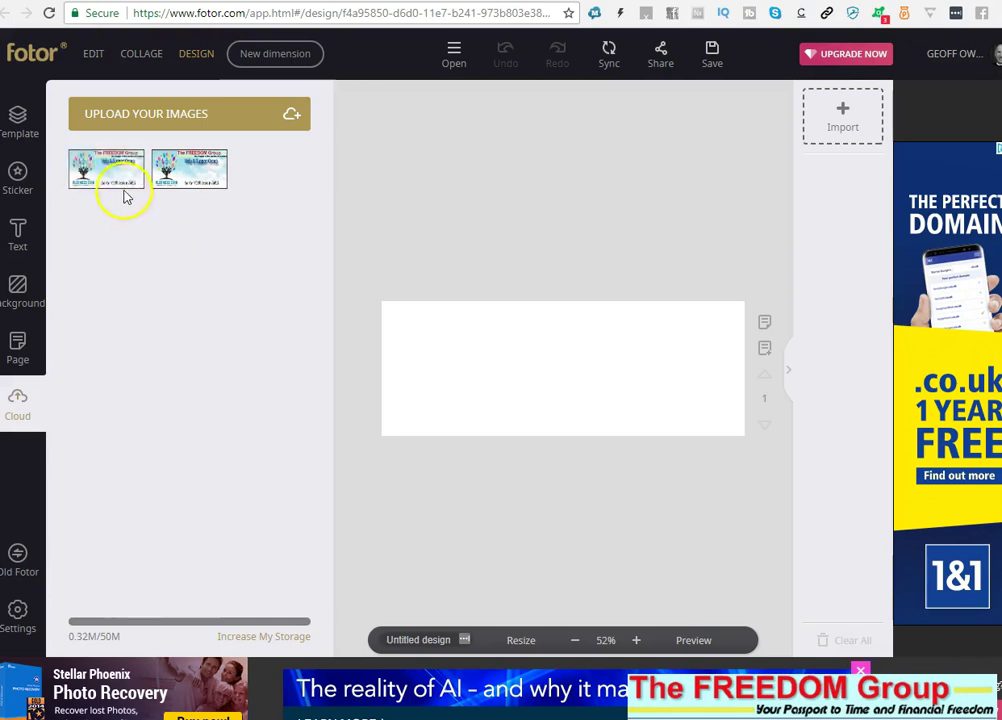
# Step: Put the FREEDOM Group banner on the cover canvas, stretch it wider and centre it on the guide
pyautogui.moveTo(110, 175); pyautogui.dragTo(553, 367)
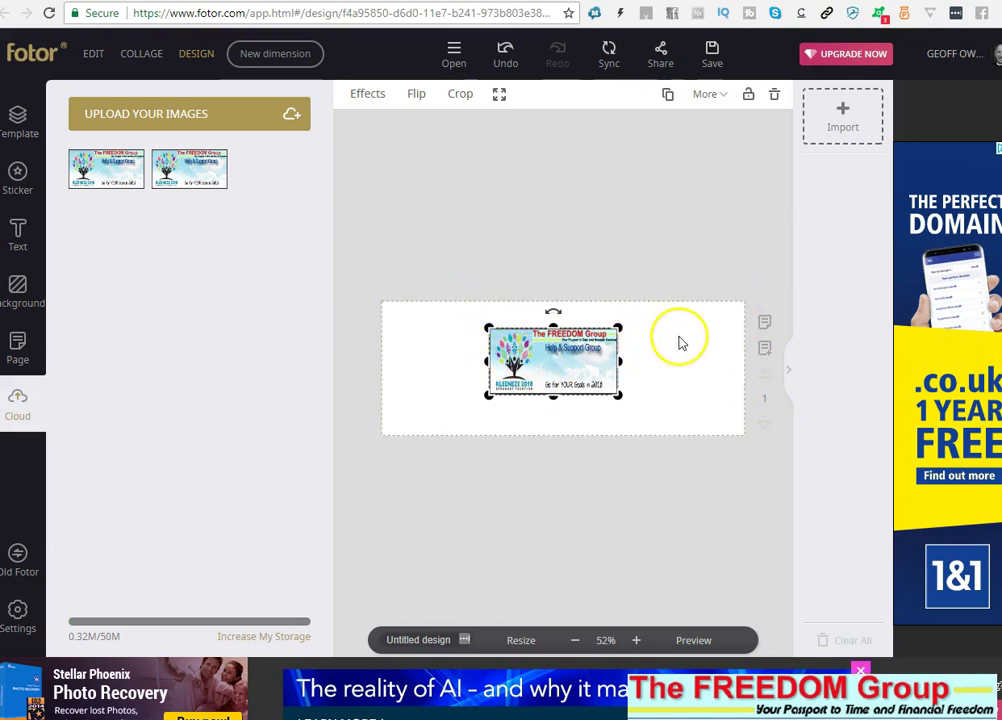
pyautogui.moveTo(617, 396); pyautogui.dragTo(678, 421)
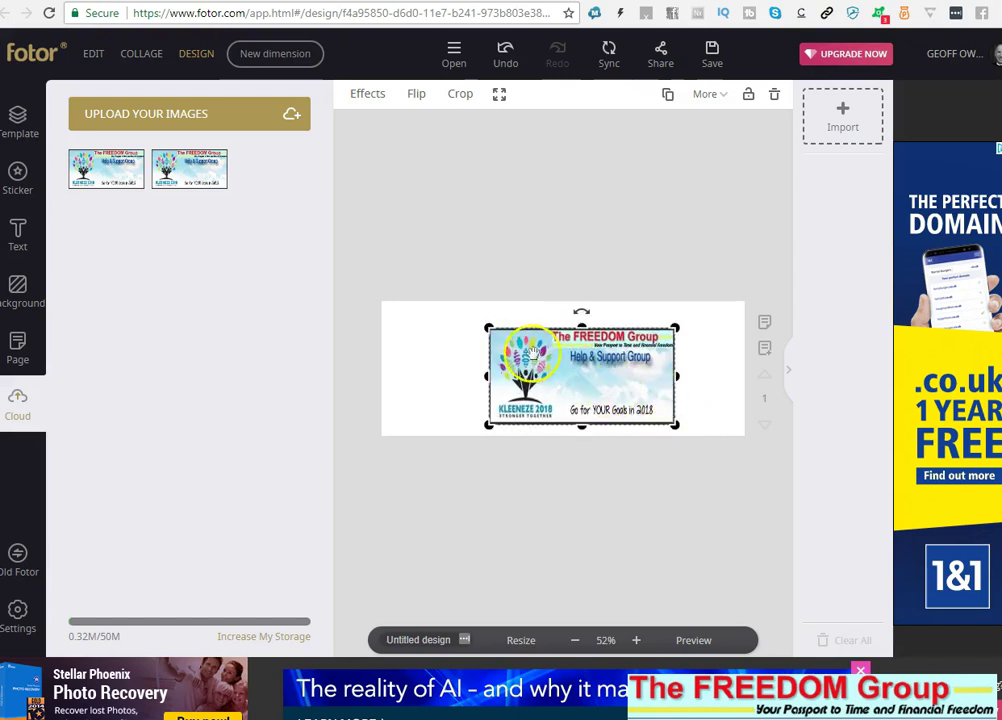
pyautogui.moveTo(488, 331); pyautogui.dragTo(472, 320)
pyautogui.moveTo(548, 381); pyautogui.dragTo(552, 377)
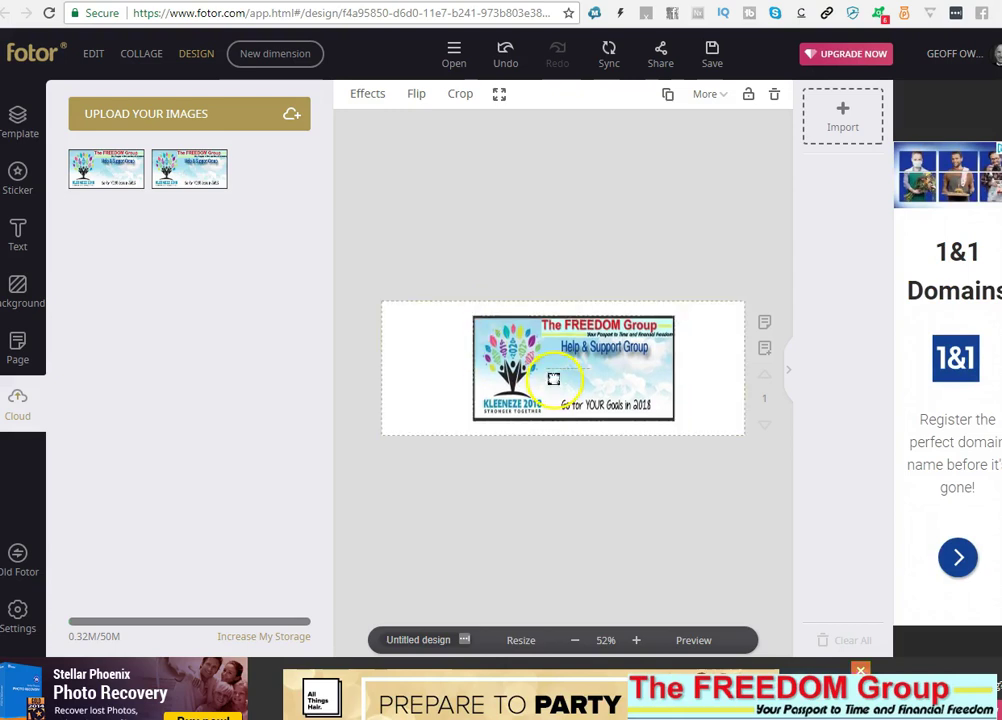
pyautogui.moveTo(573, 426); pyautogui.dragTo(577, 385)
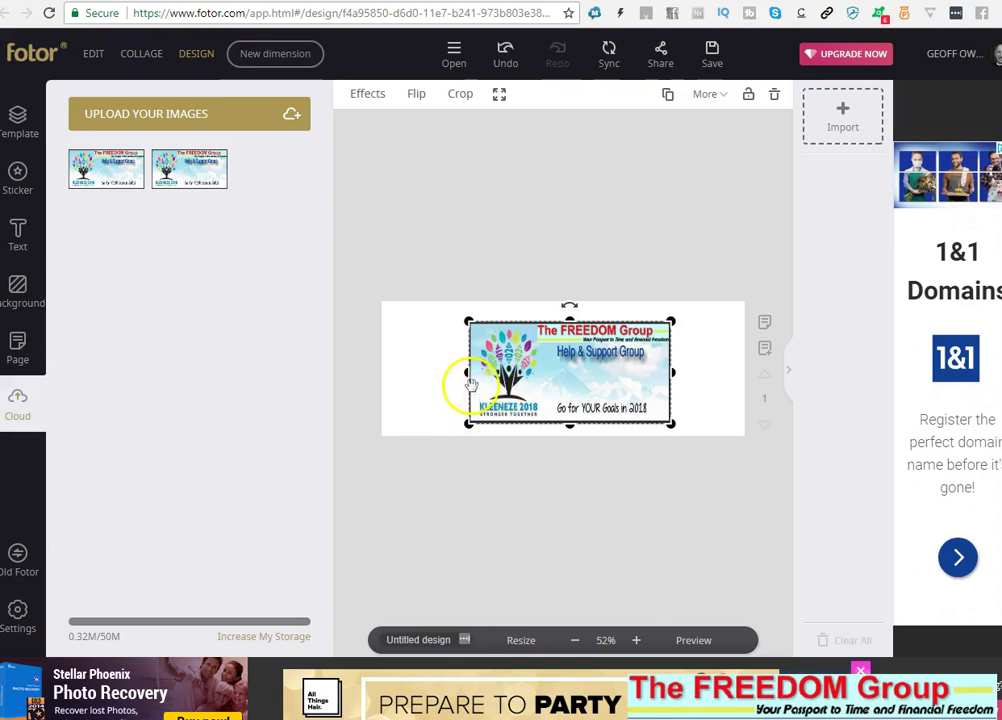
pyautogui.moveTo(467, 372); pyautogui.dragTo(427, 373)
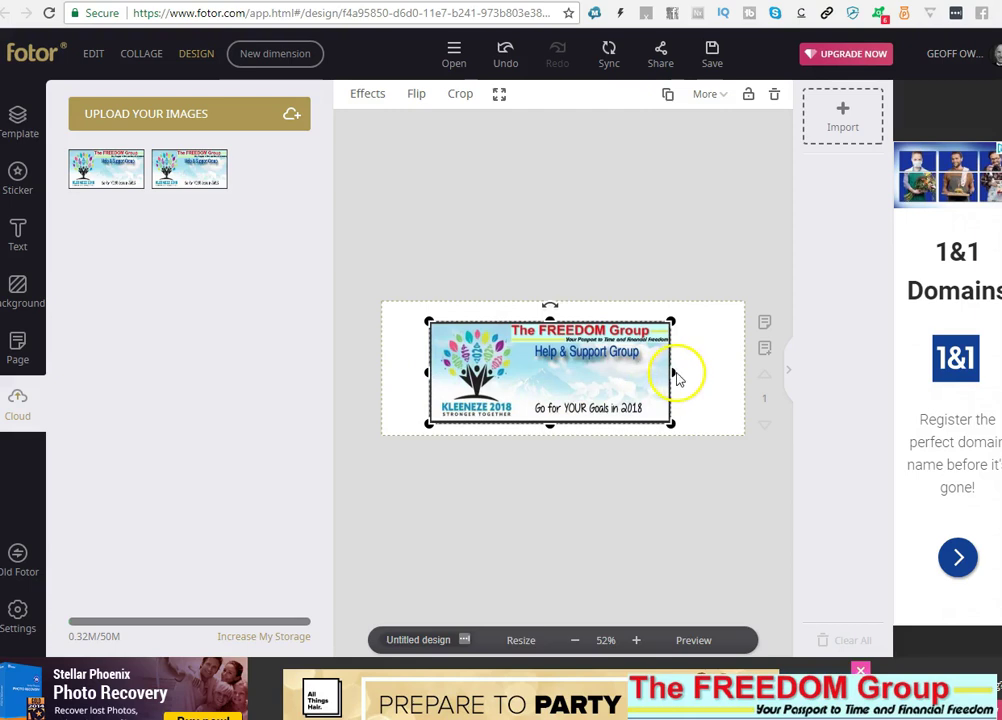
pyautogui.moveTo(677, 370); pyautogui.dragTo(699, 376)
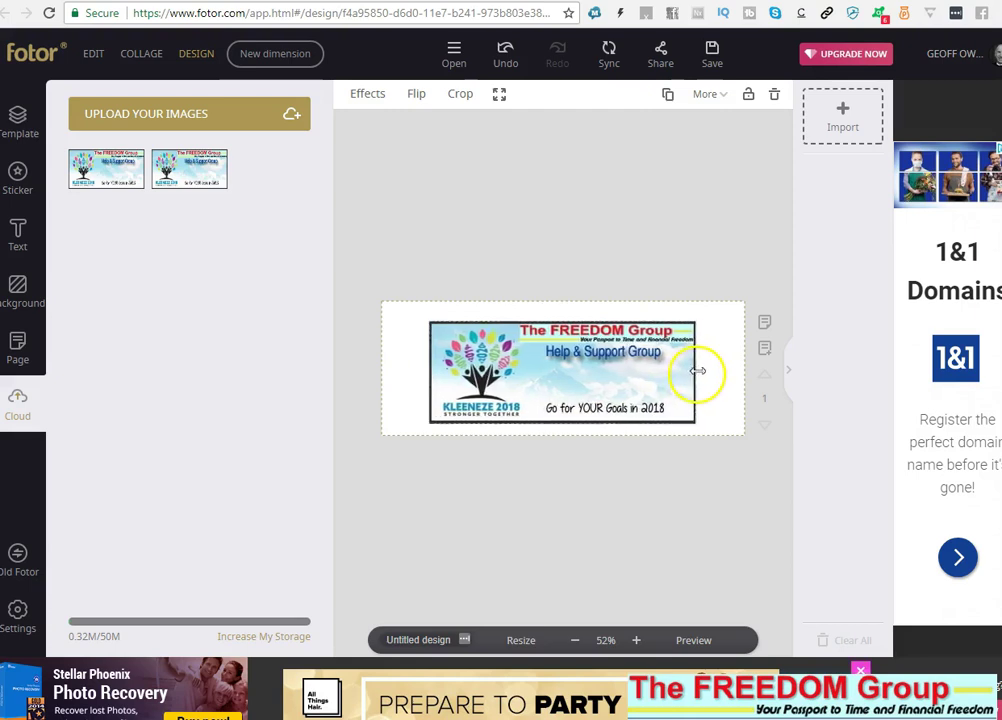
pyautogui.moveTo(583, 405); pyautogui.dragTo(581, 400)
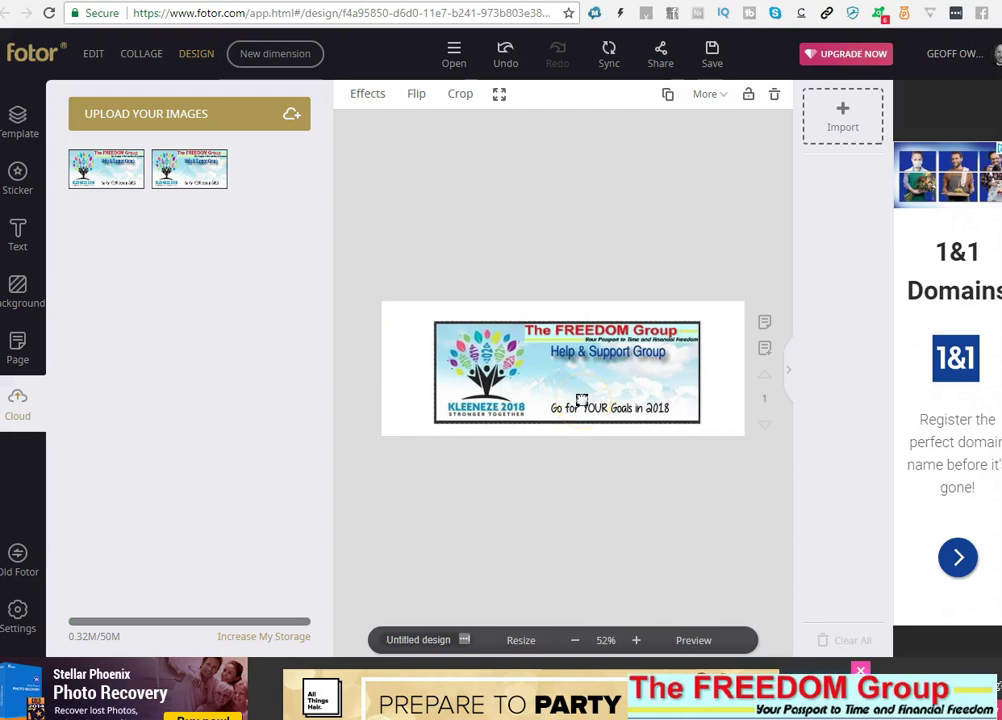
pyautogui.click(421, 384)
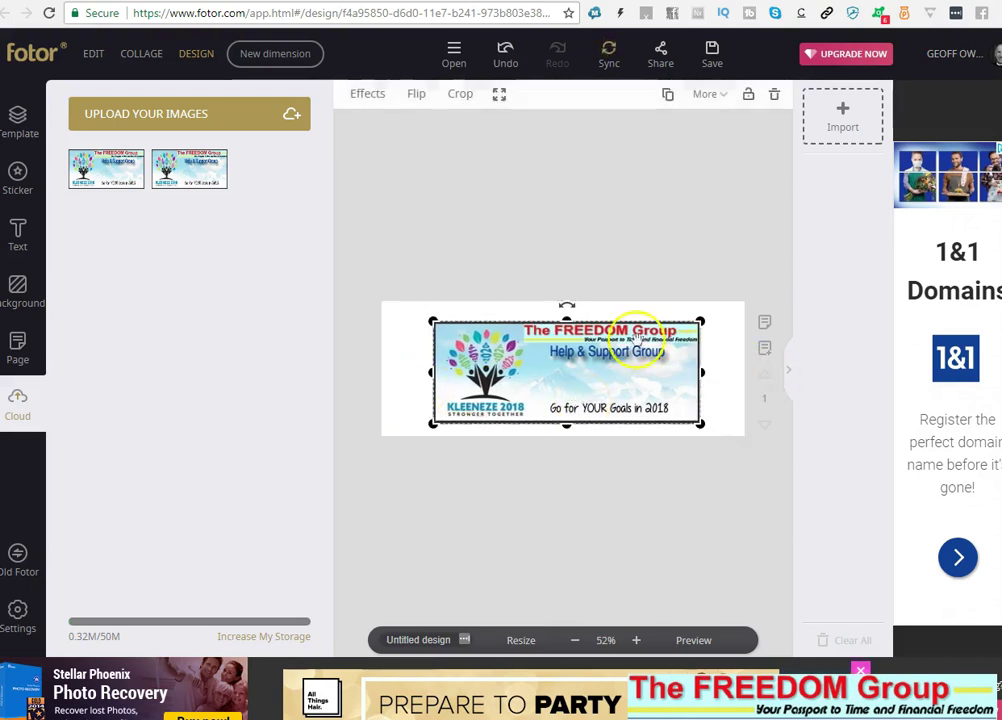
# Step: Download the cover design as demo.jpg into 365 - resources, then return to the Facebook group
pyautogui.click(716, 63)
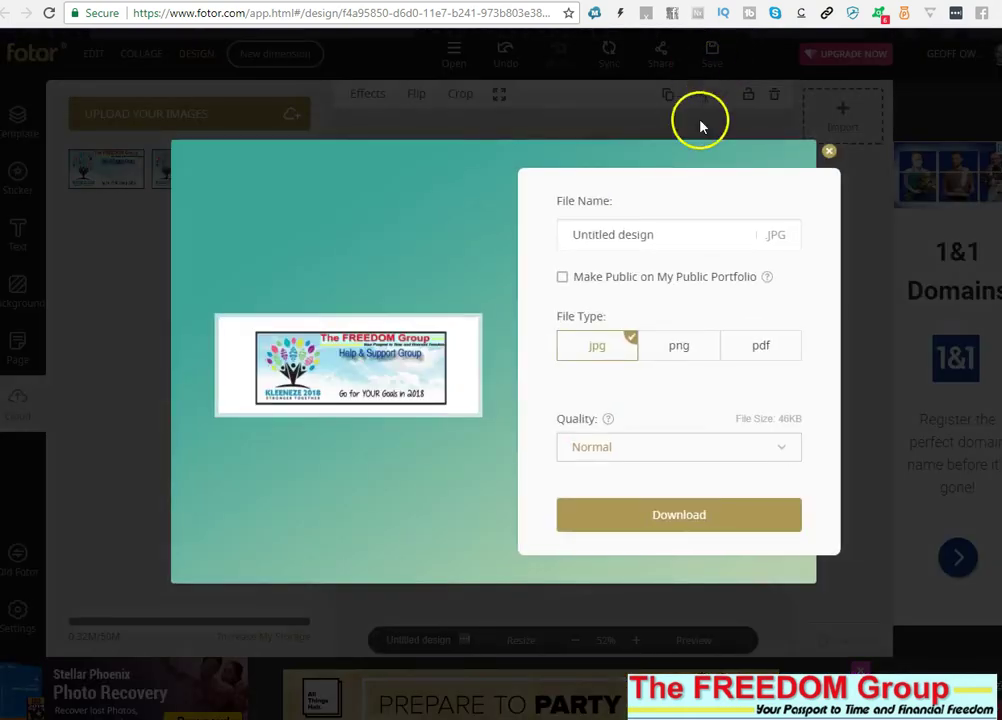
pyautogui.click(667, 234)
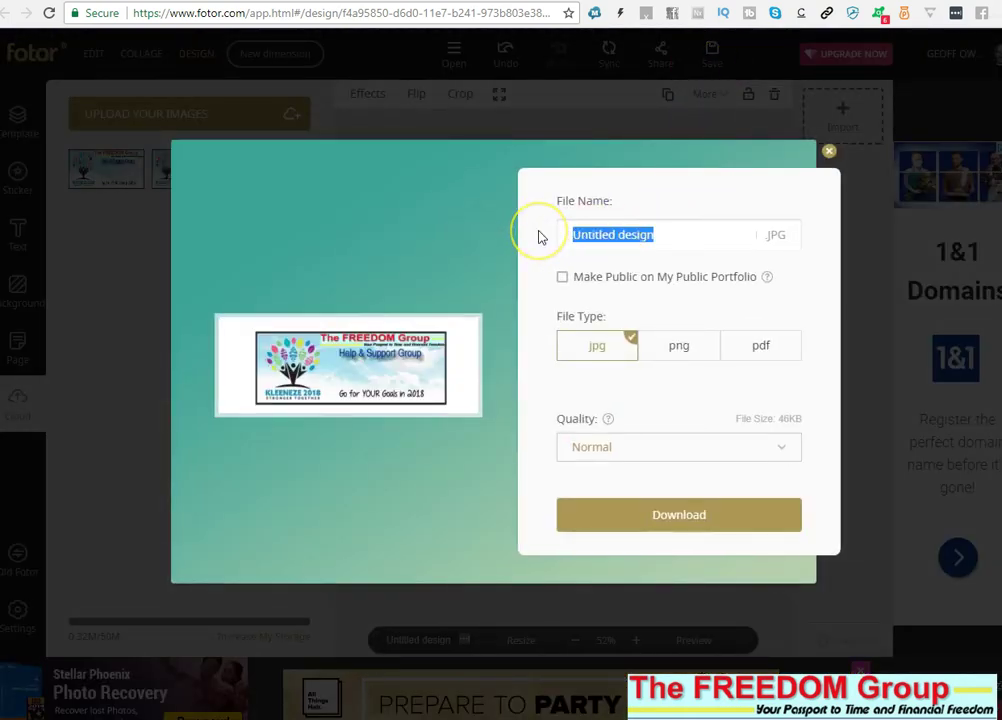
pyautogui.write('demo')
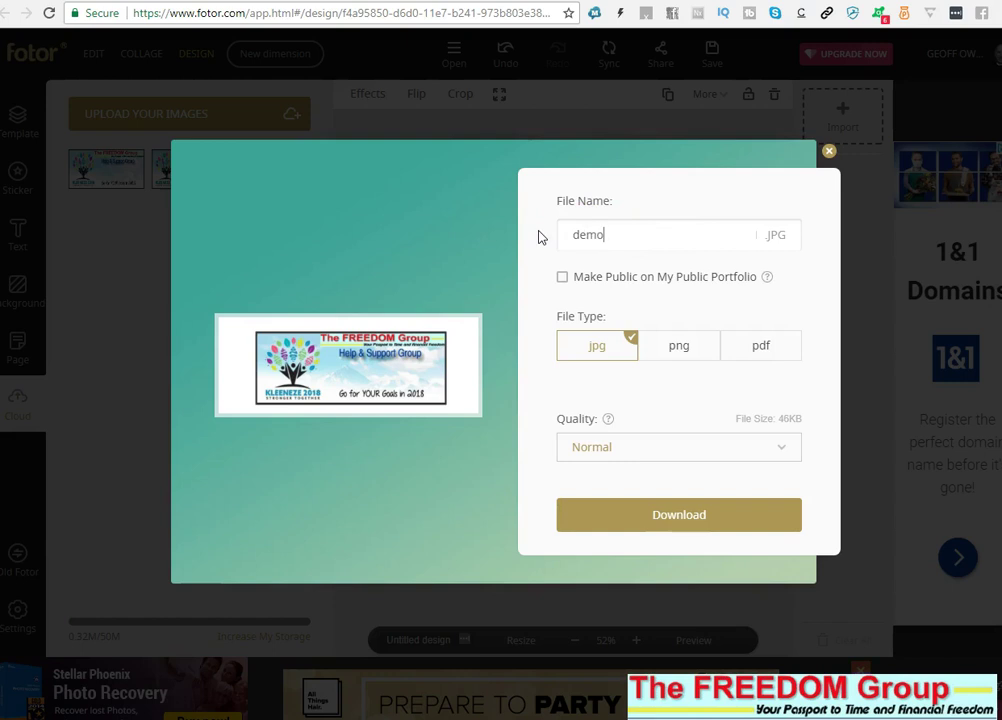
pyautogui.click(698, 533)
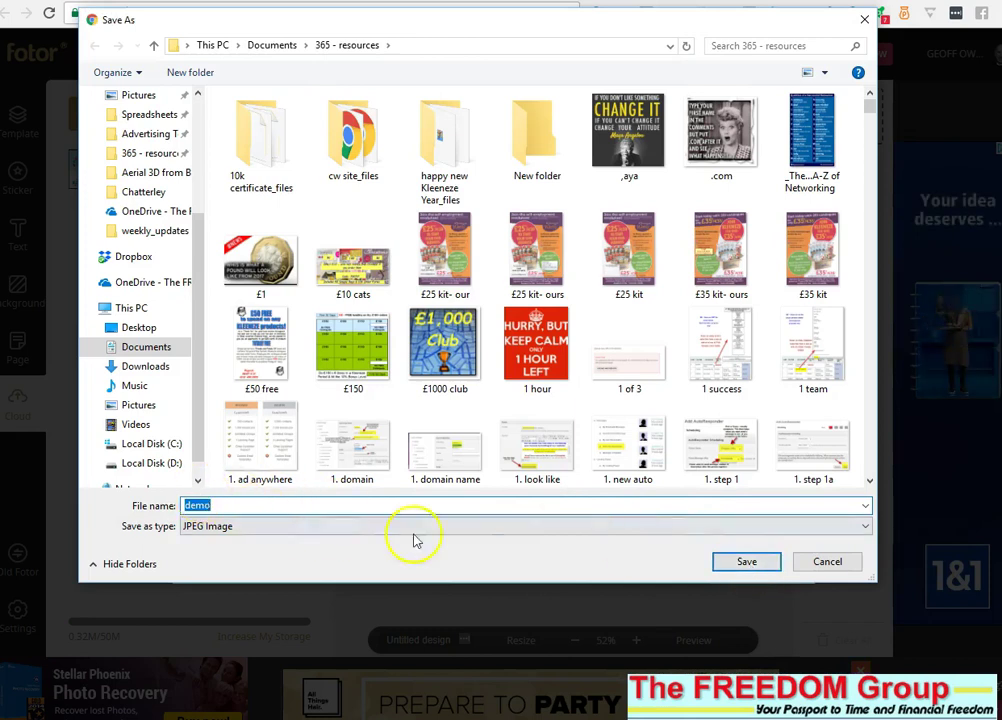
pyautogui.click(737, 562)
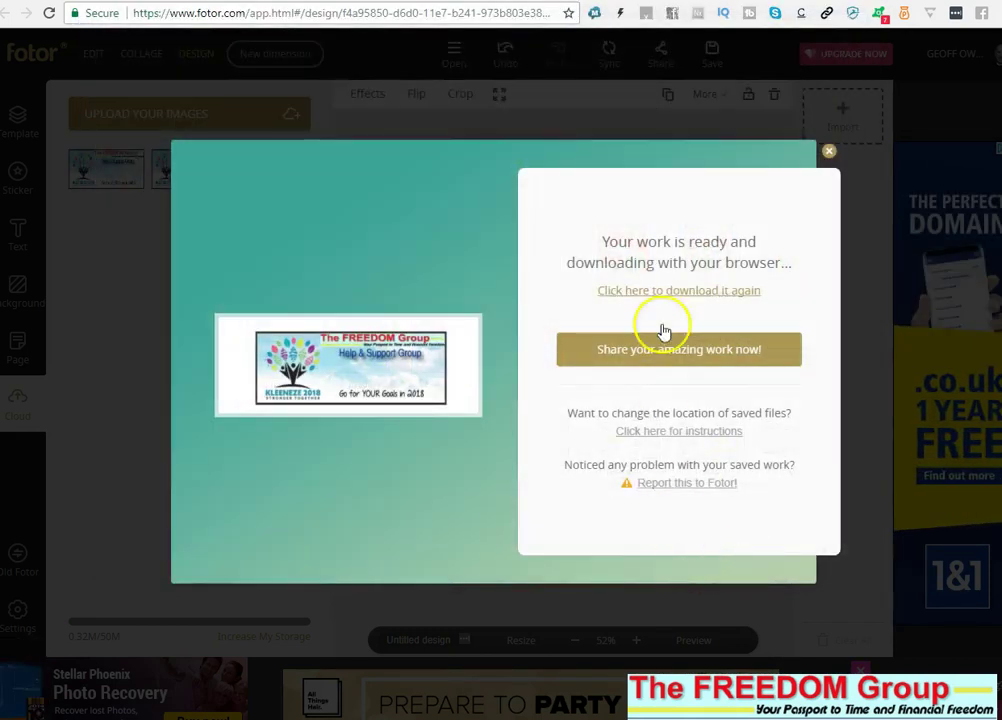
pyautogui.click(215, 3)
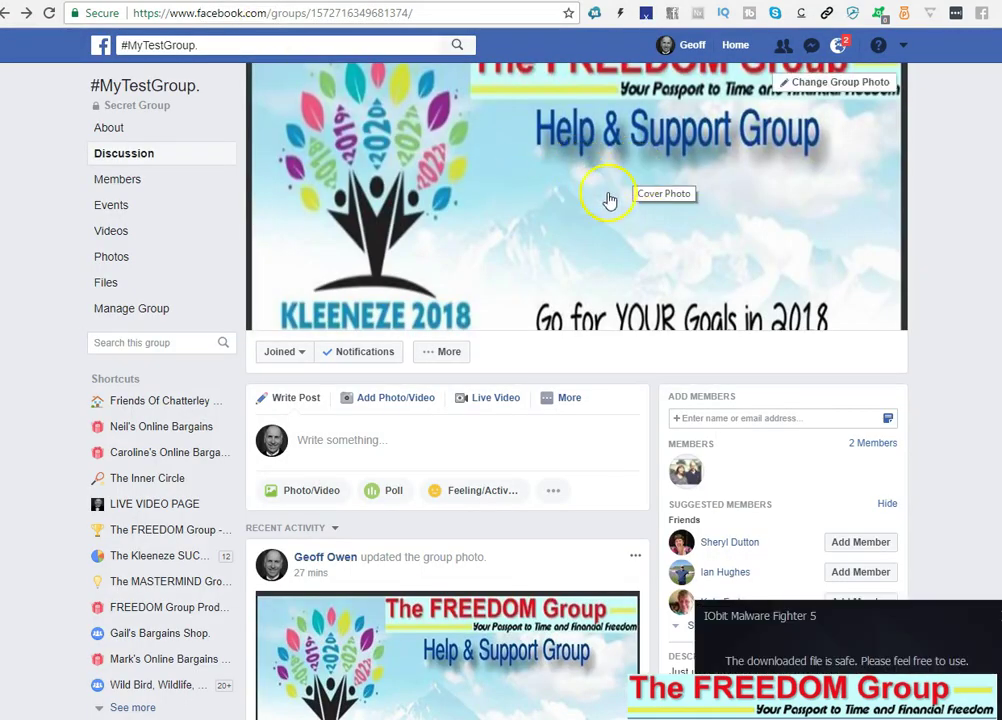
pyautogui.click(821, 86)
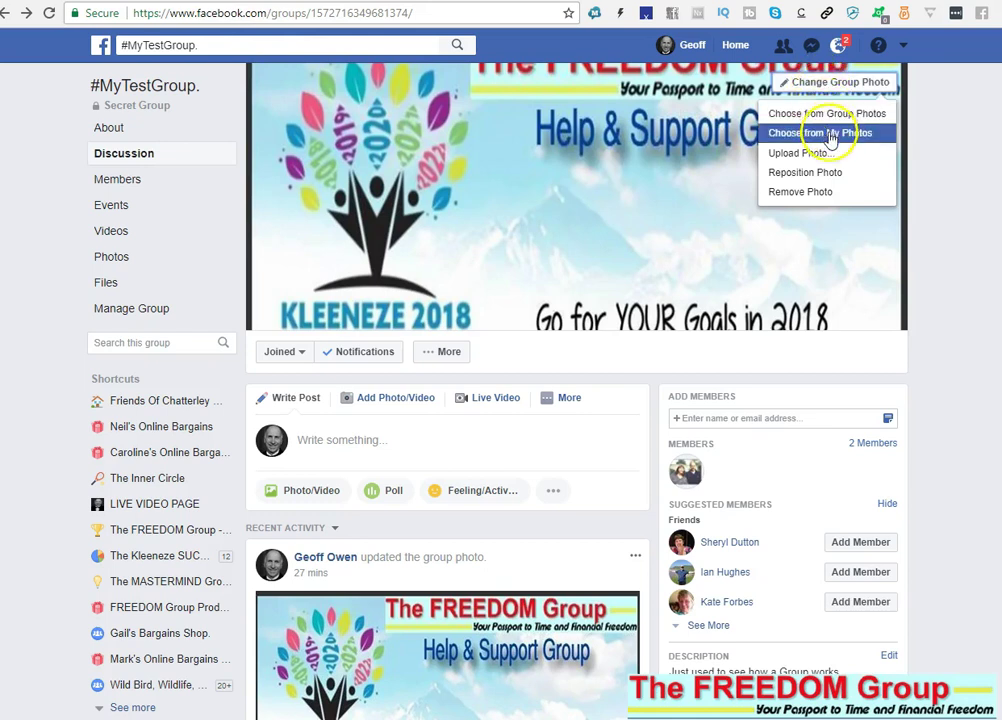
pyautogui.click(806, 155)
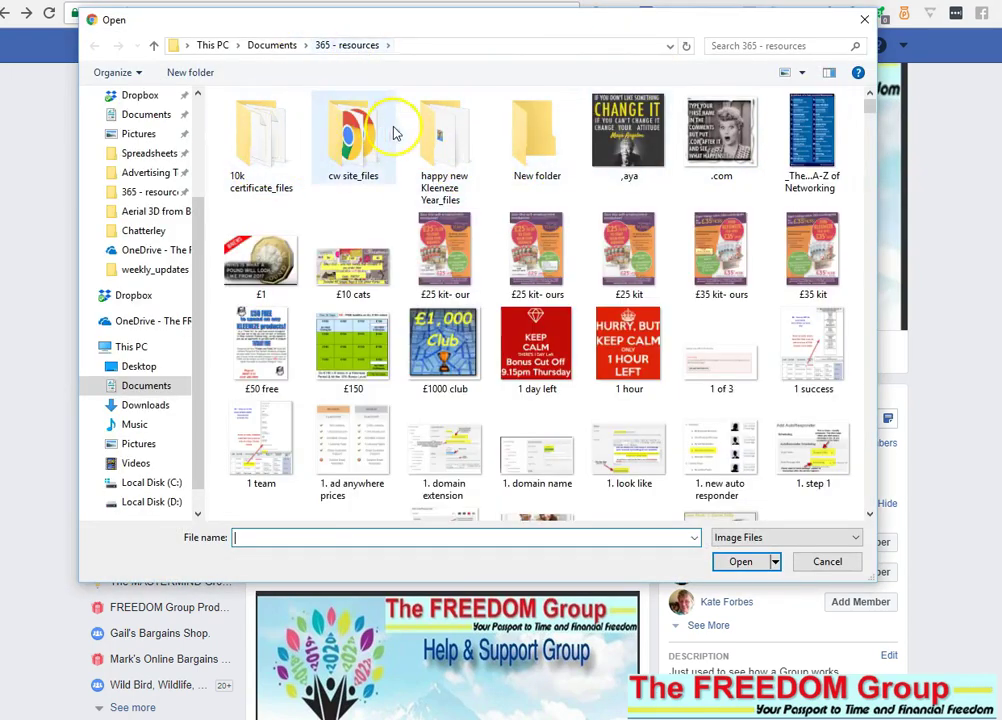
pyautogui.click(743, 46)
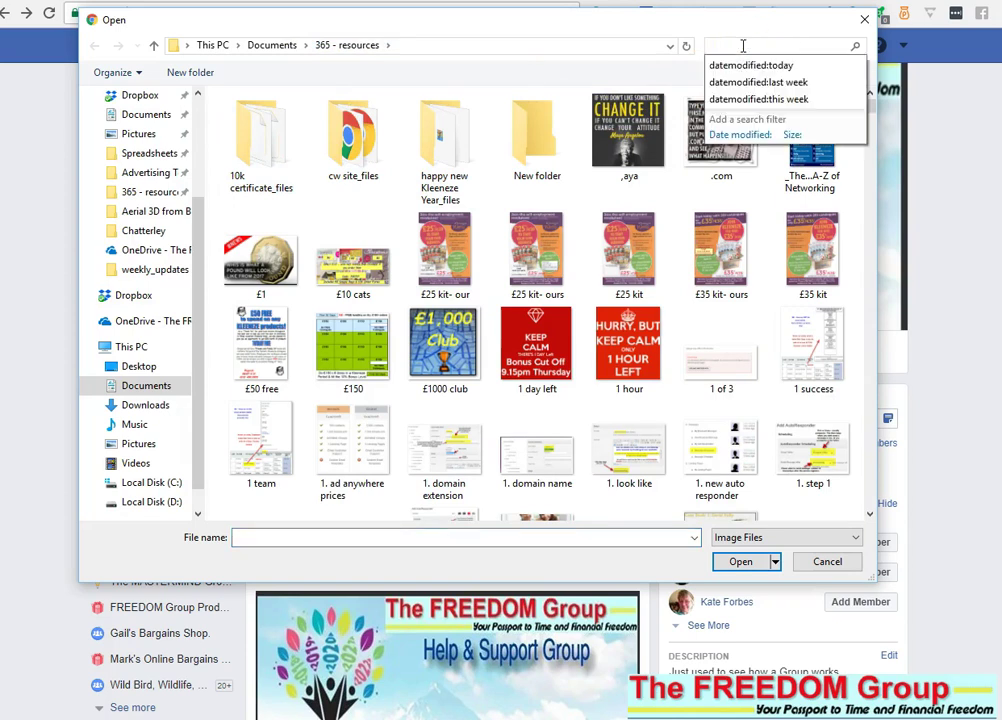
pyautogui.click(724, 134)
pyautogui.click(711, 204)
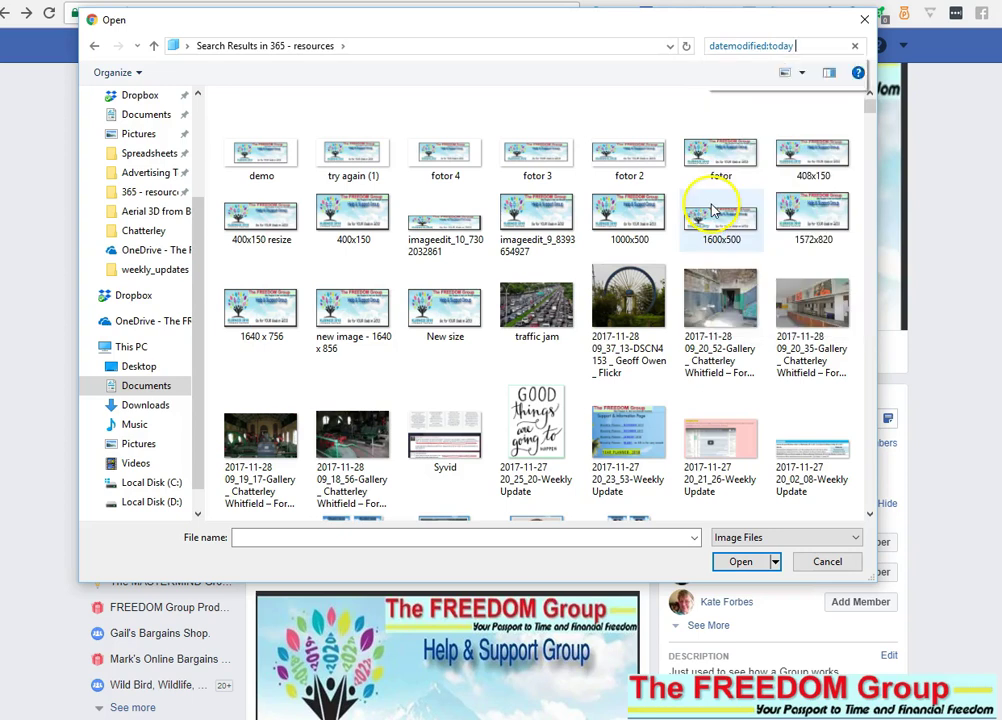
pyautogui.doubleClick(262, 114)
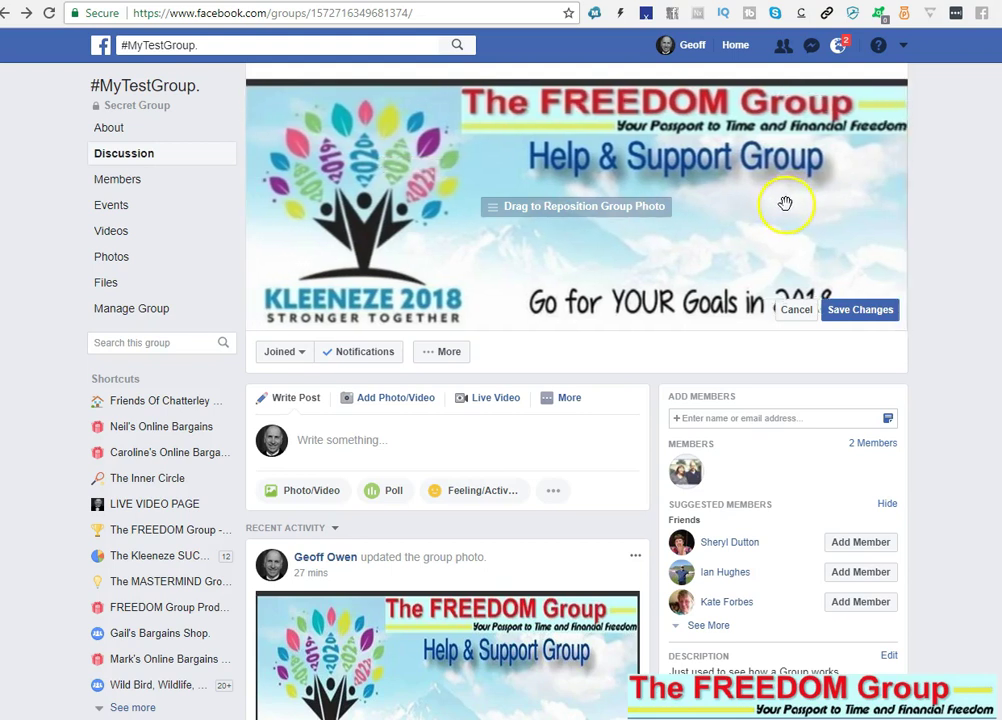
pyautogui.moveTo(801, 208); pyautogui.dragTo(784, 207)
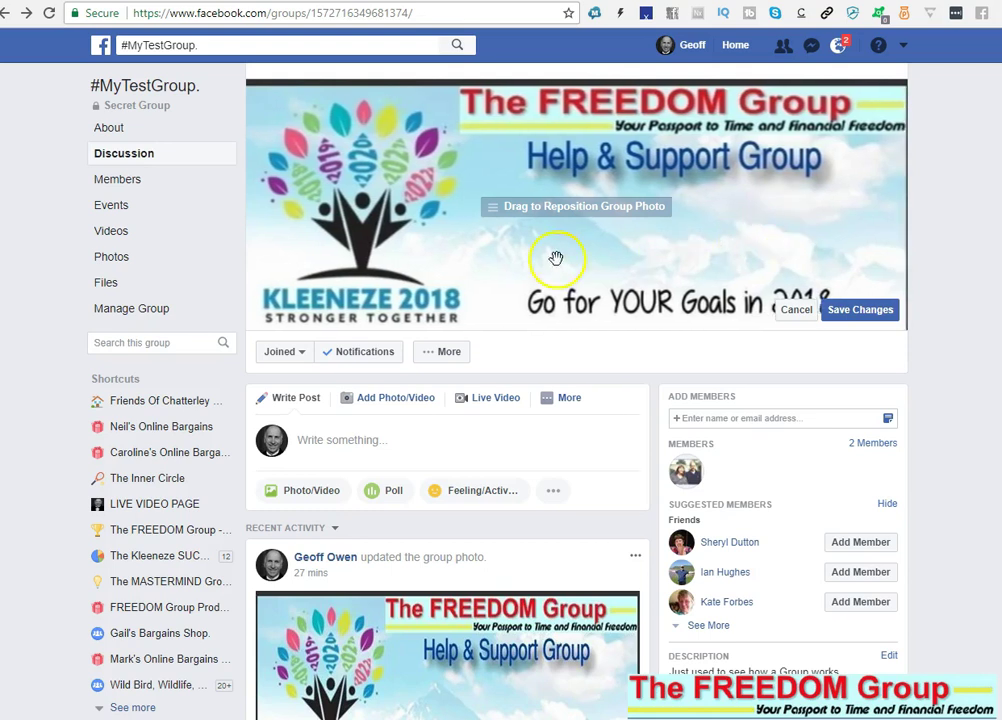
pyautogui.moveTo(820, 191)
pyautogui.mouseDown()
pyautogui.moveTo(794, 204)
pyautogui.moveTo(822, 205)
pyautogui.mouseUp()
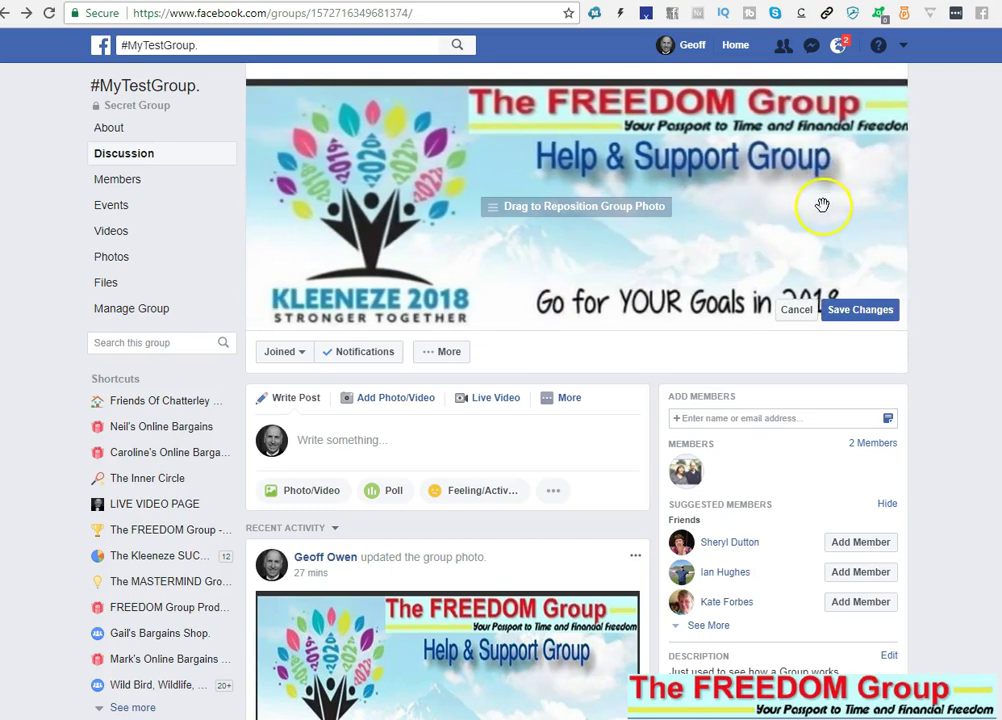
pyautogui.click(799, 311)
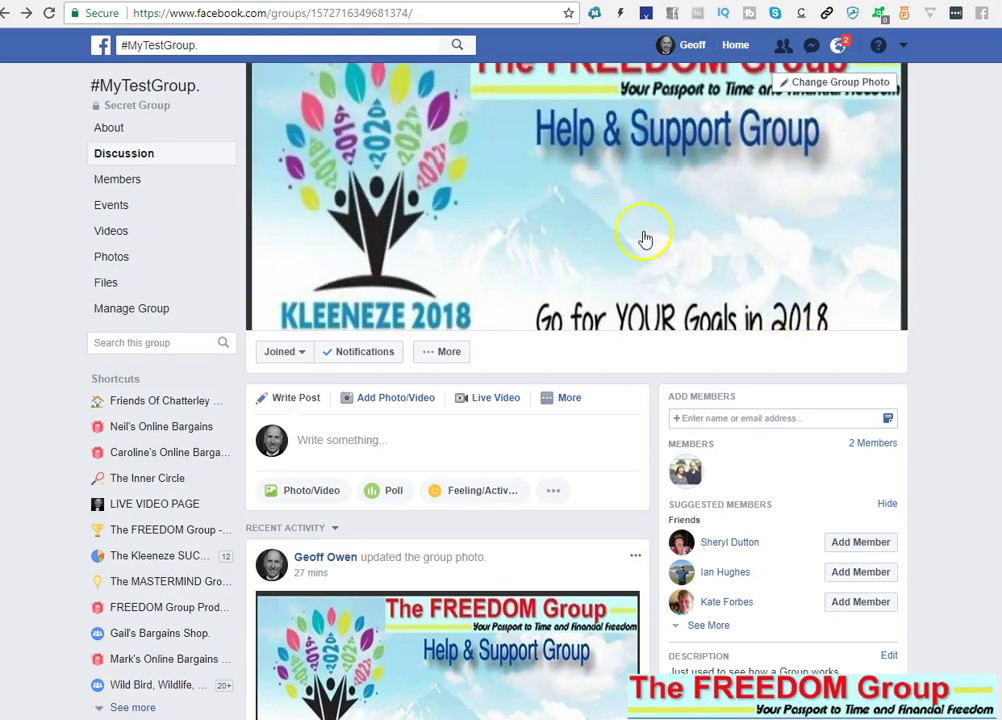
# Step: Narrow the banner slightly from both sides and recentre it on the cover canvas
pyautogui.click(823, 86)
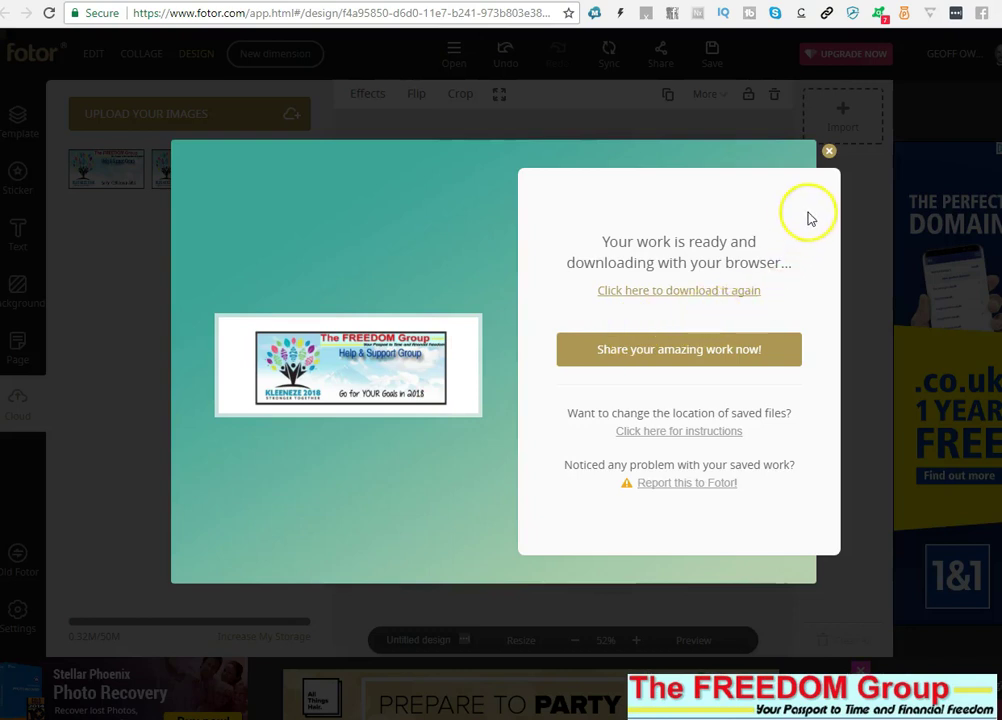
pyautogui.click(829, 151)
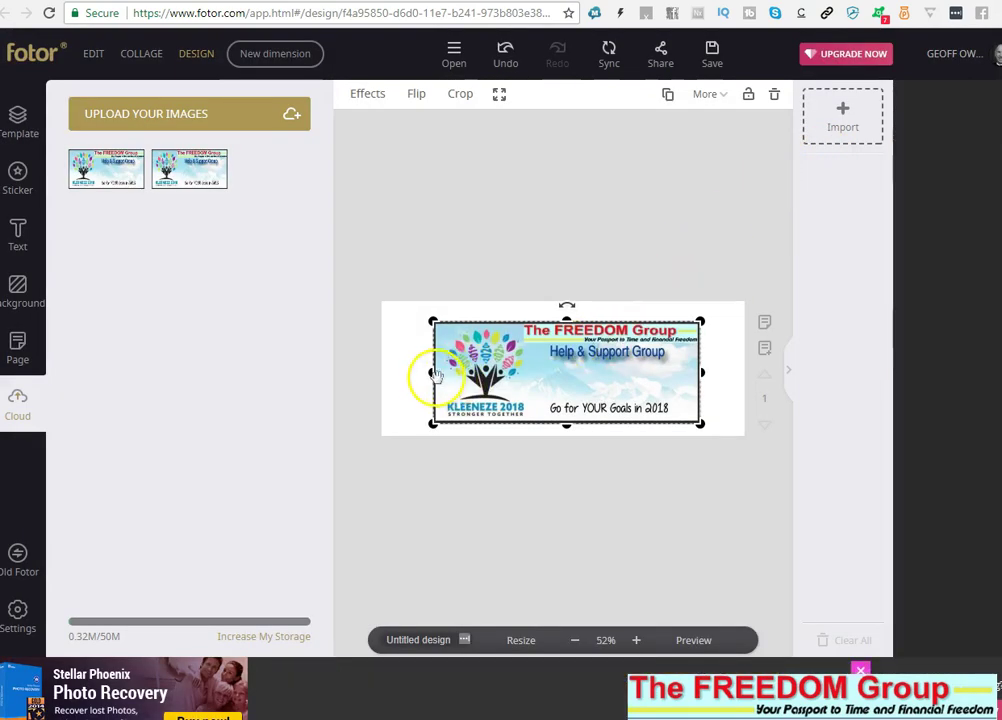
pyautogui.moveTo(427, 371); pyautogui.dragTo(438, 371)
pyautogui.moveTo(701, 373); pyautogui.dragTo(698, 374)
pyautogui.moveTo(568, 425); pyautogui.dragTo(568, 426)
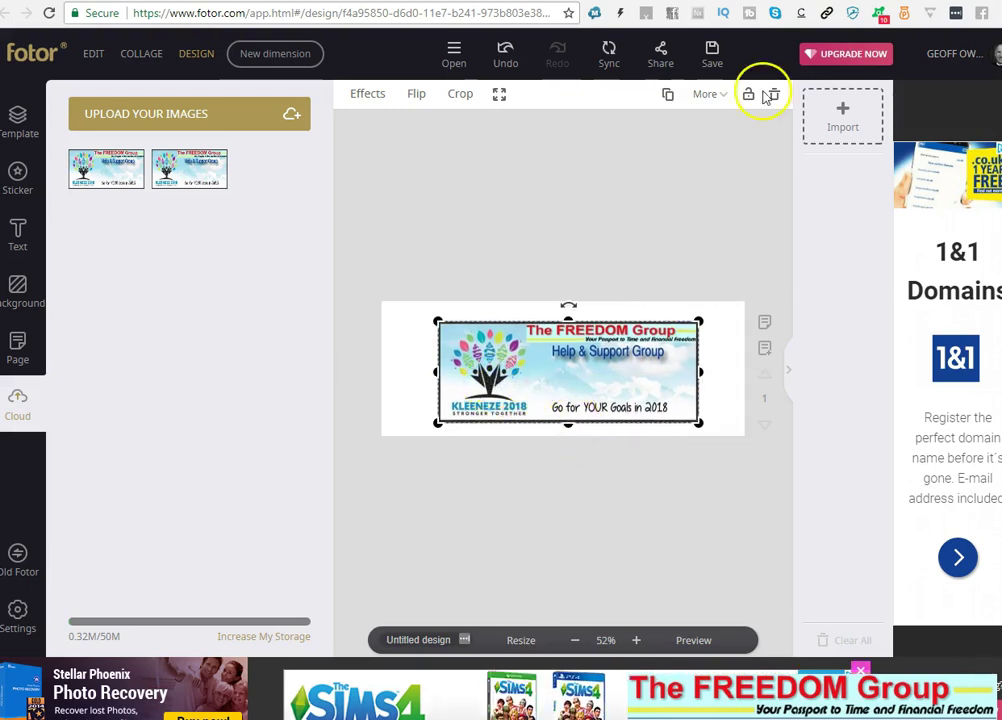
pyautogui.moveTo(576, 343); pyautogui.dragTo(577, 341)
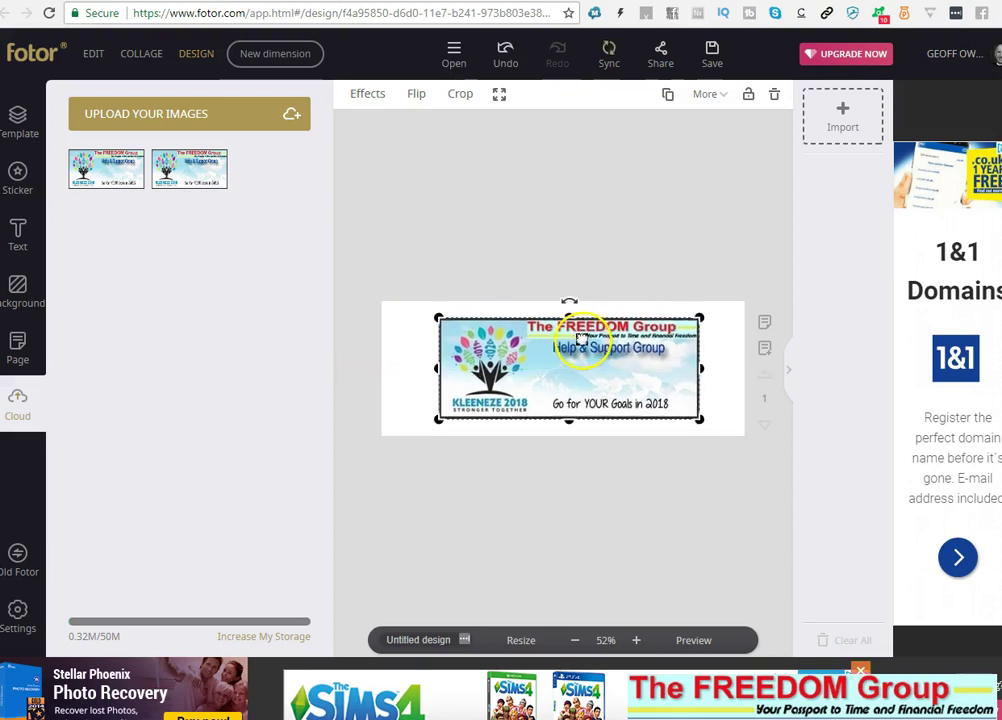
# Step: Download the revised banner as JPG 'demo 2' into the 365 - resources folder
pyautogui.click(715, 60)
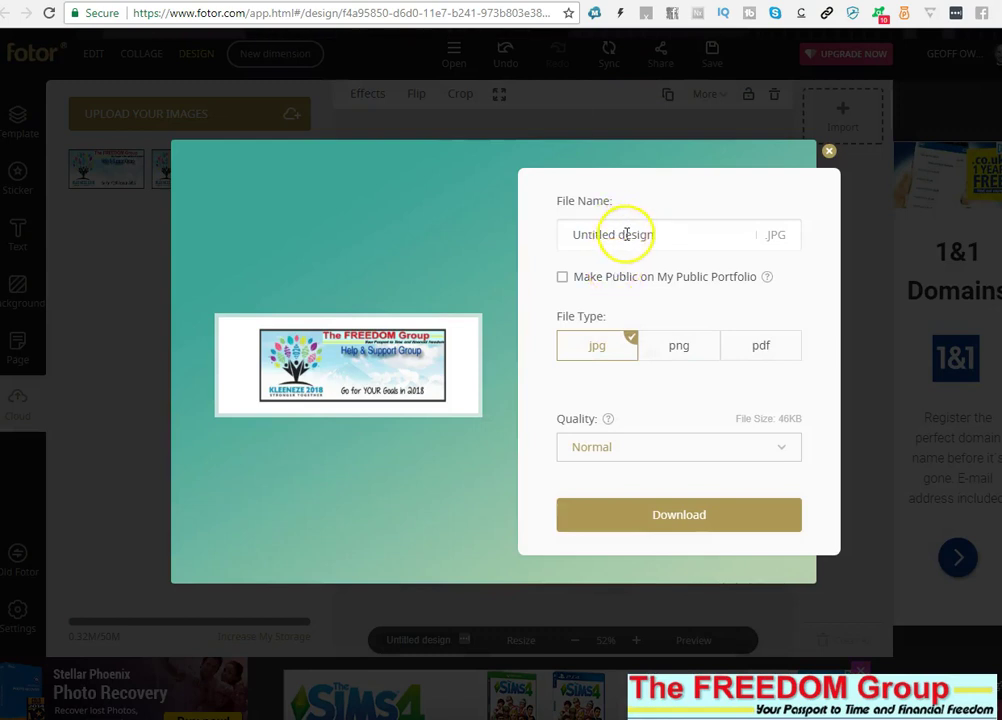
pyautogui.tripleClick(625, 232)
pyautogui.write('demo 2')
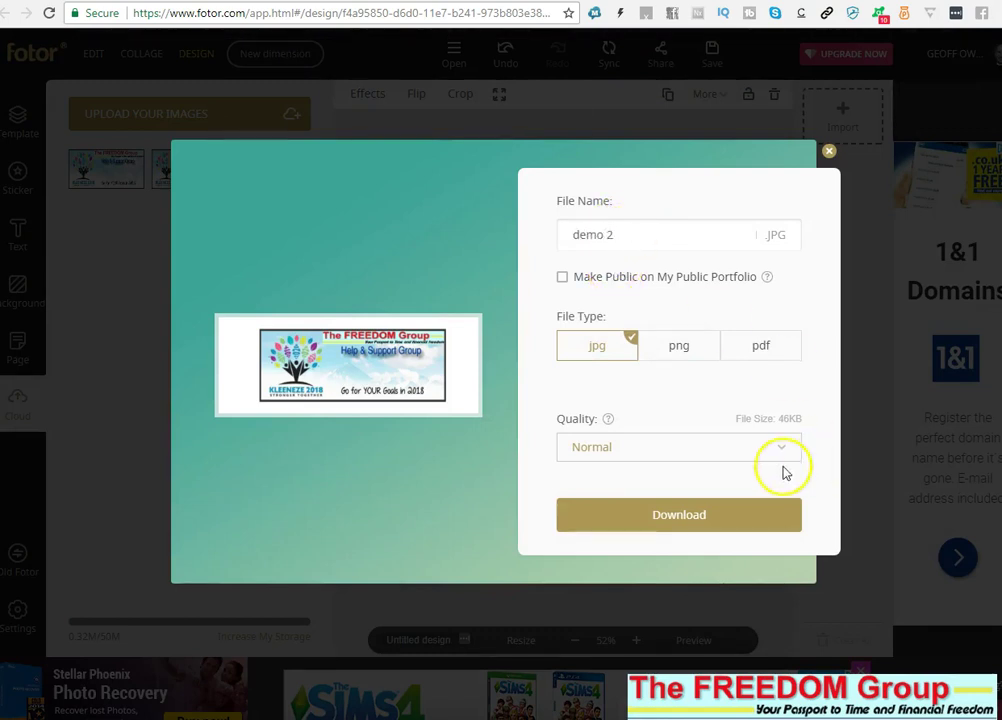
pyautogui.click(651, 514)
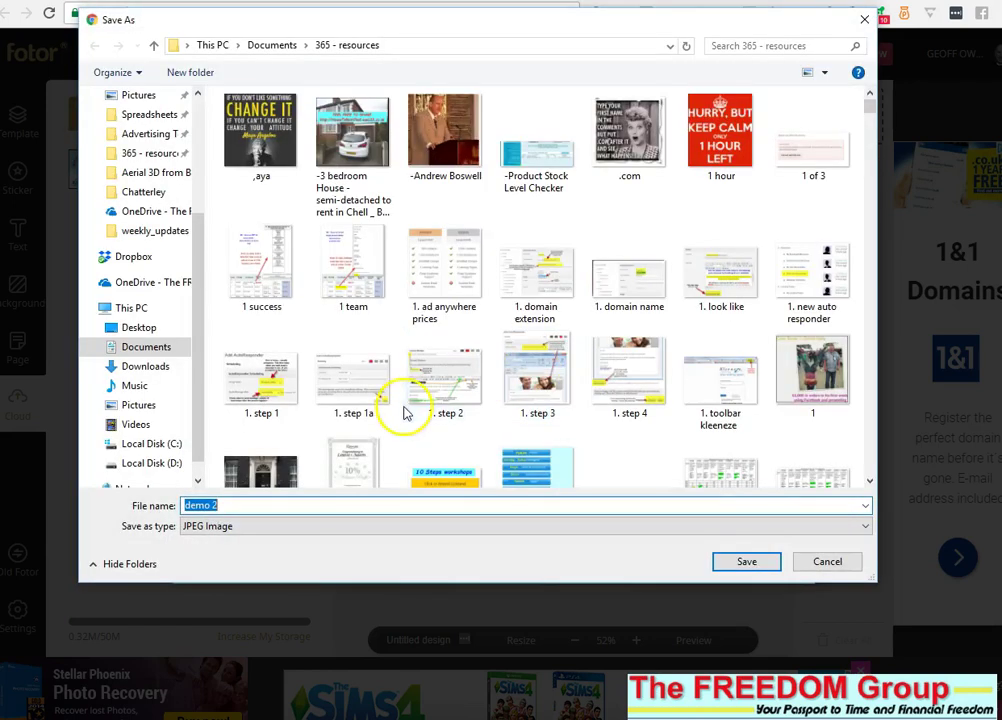
pyautogui.click(745, 561)
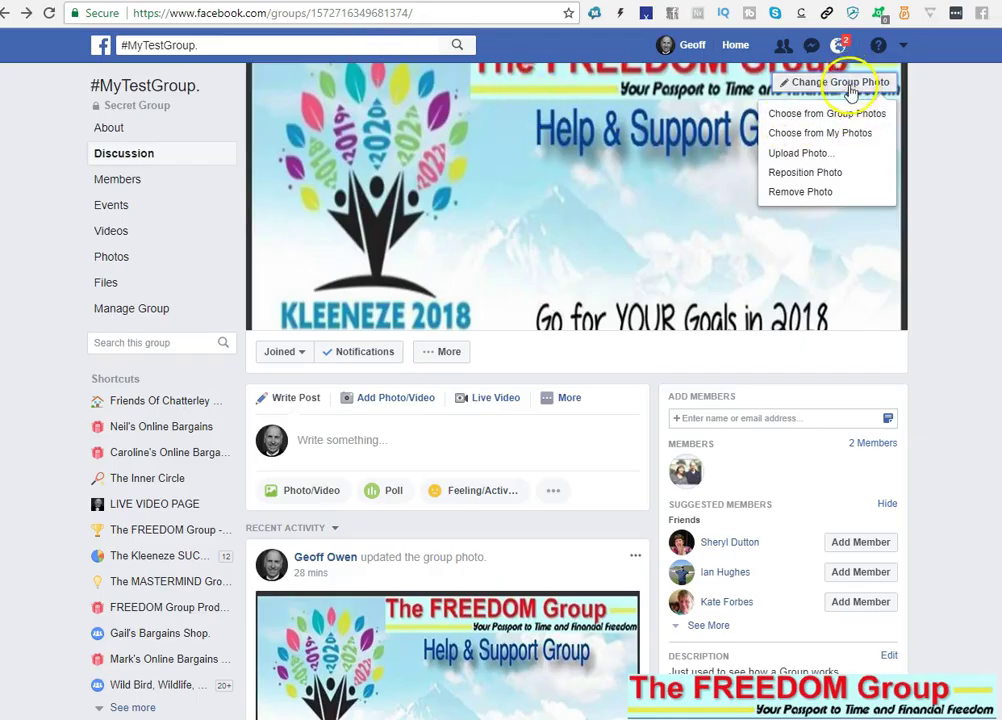
# Step: Upload demo 2.jpg as the group cover (found via datemodified:today), shift it left and save
pyautogui.click(797, 153)
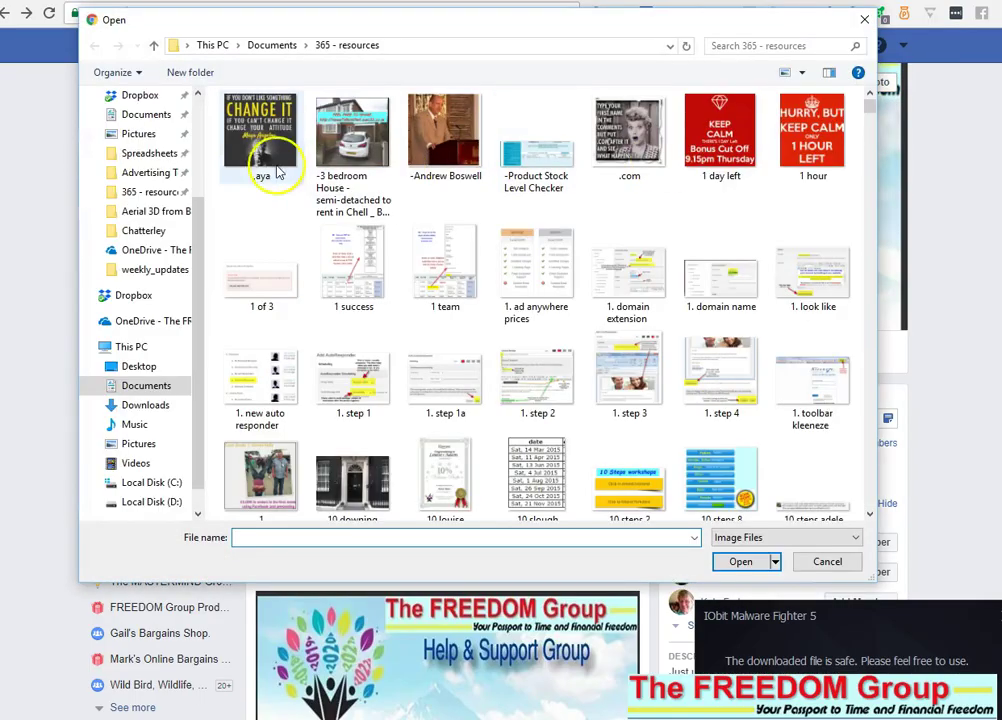
pyautogui.click(783, 46)
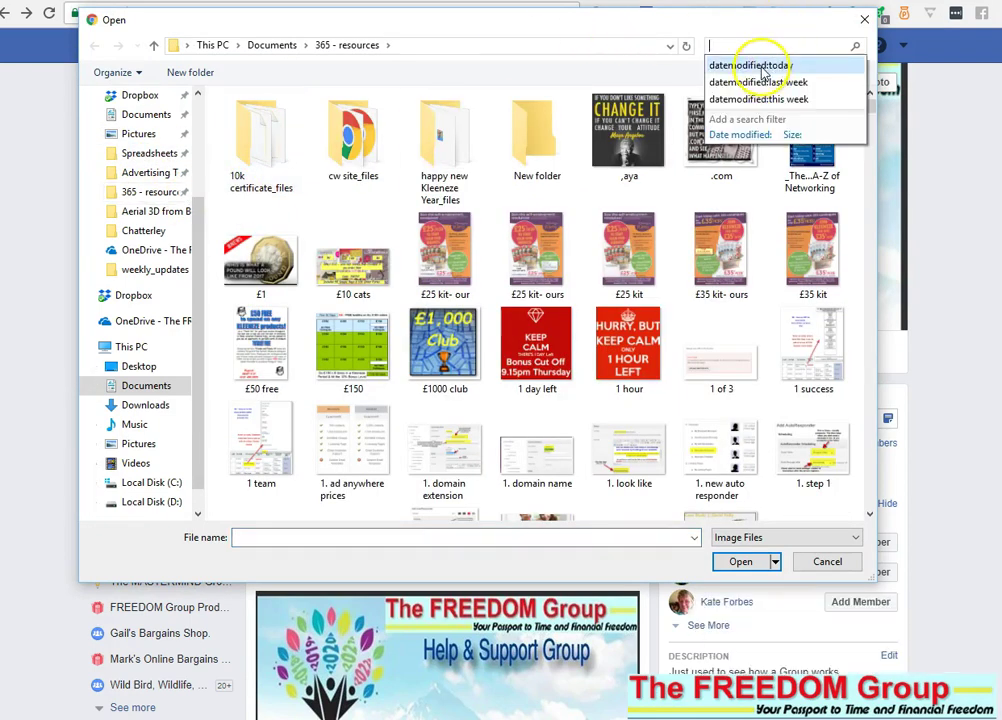
pyautogui.click(762, 66)
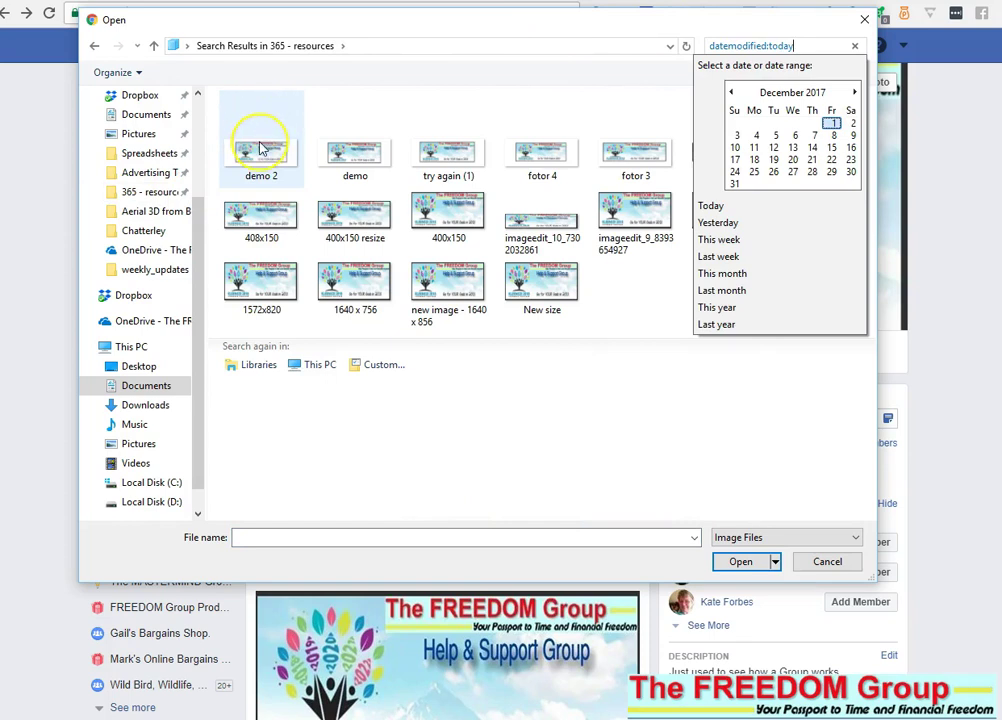
pyautogui.doubleClick(260, 148)
pyautogui.moveTo(682, 201); pyautogui.dragTo(667, 210)
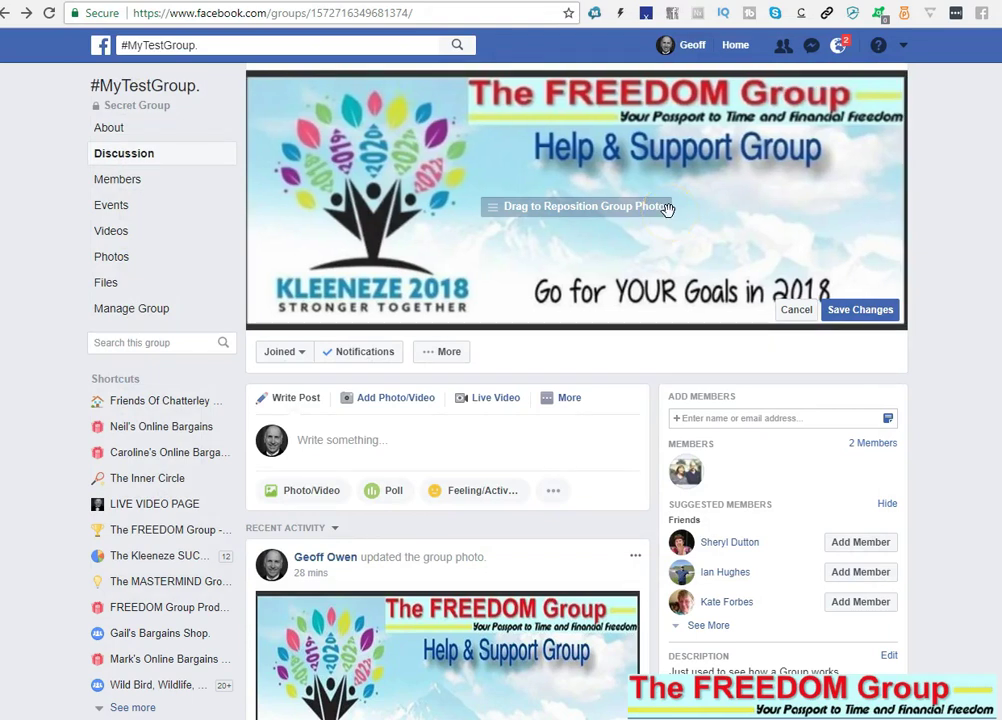
pyautogui.click(857, 309)
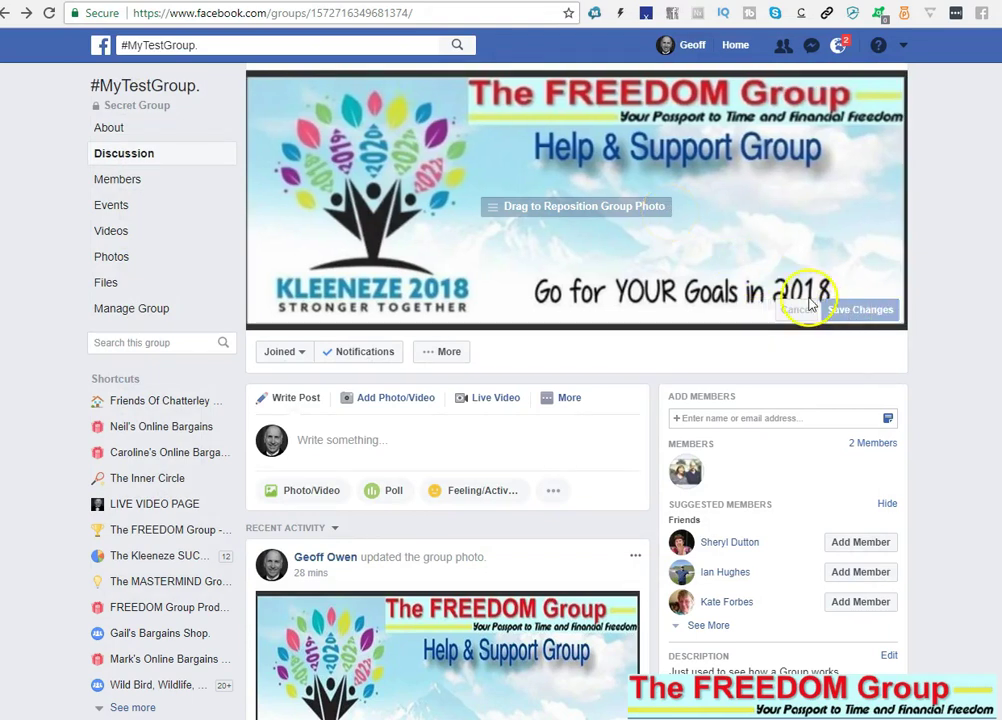